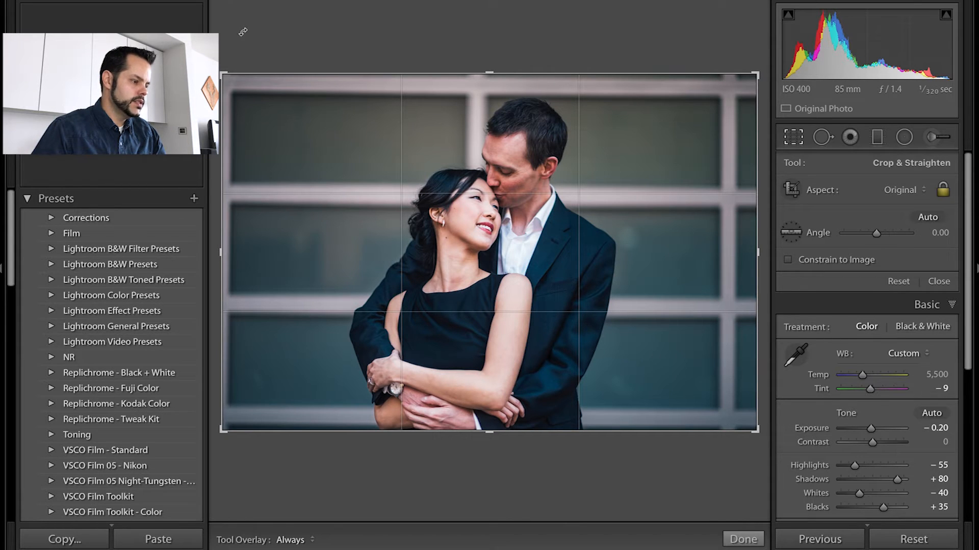
- Rotate the crop to an angle of about −0.64 to level the background wall lines
drag(241, 32, 239, 34)
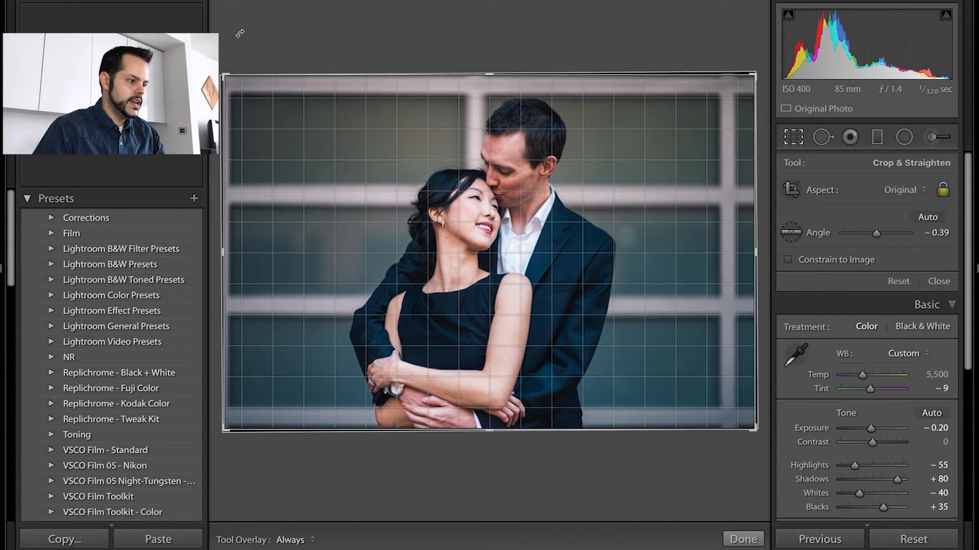
drag(239, 34, 240, 34)
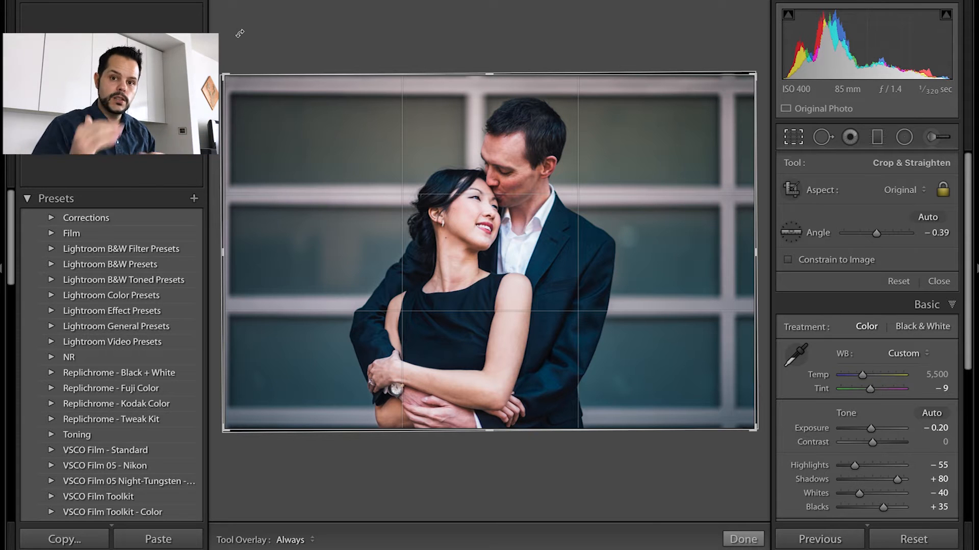
drag(231, 39, 231, 41)
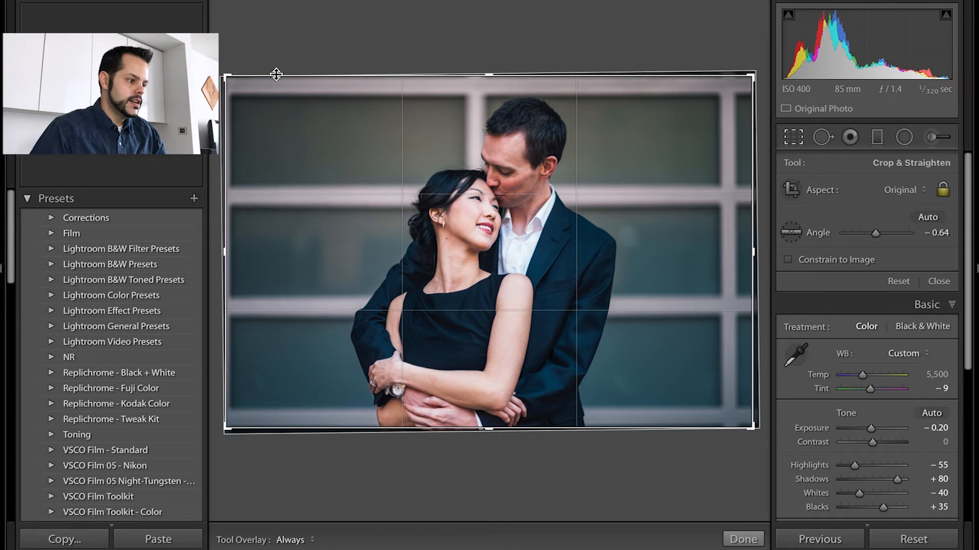
- Tighten the crop around the couple, reposition the photo so both heads sit inside the frame, and apply it
mouse_move(226, 78)
mouse_down()
mouse_move(259, 92)
mouse_move(229, 82)
mouse_up()
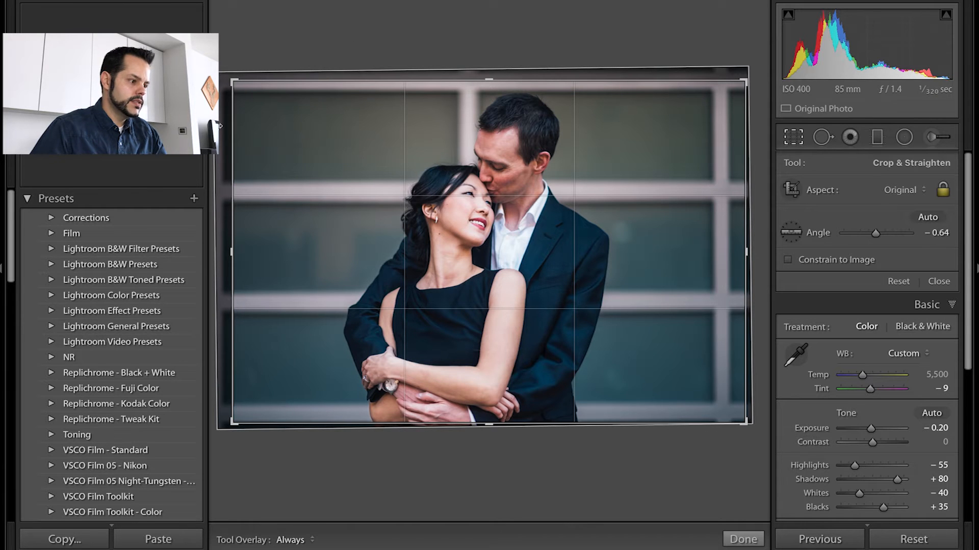
drag(233, 80, 257, 96)
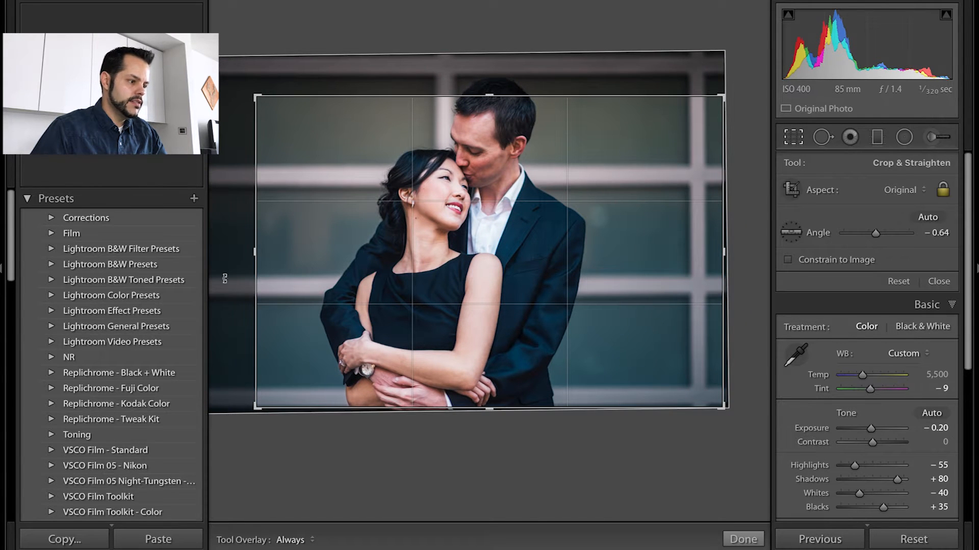
drag(255, 253, 282, 254)
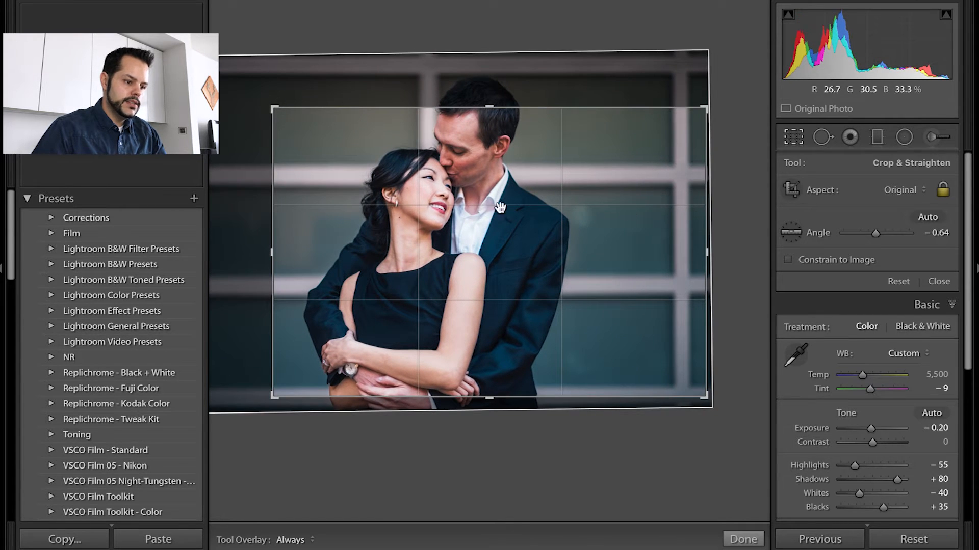
drag(707, 253, 669, 252)
drag(673, 133, 659, 144)
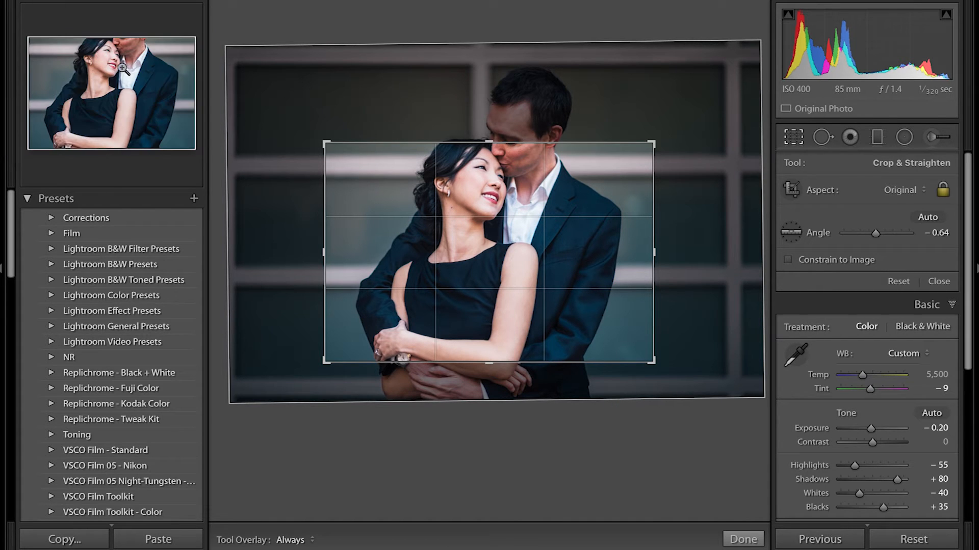
drag(325, 144, 297, 121)
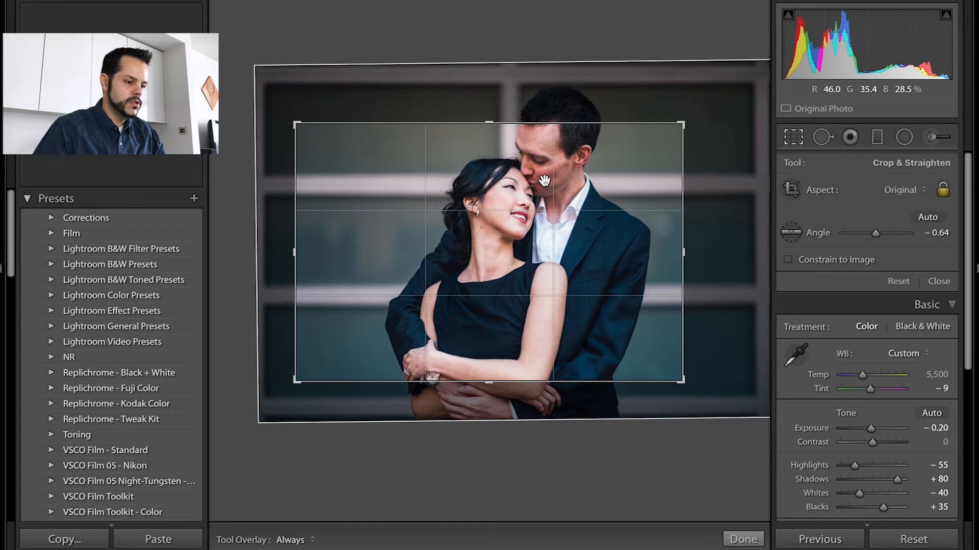
drag(544, 181, 495, 222)
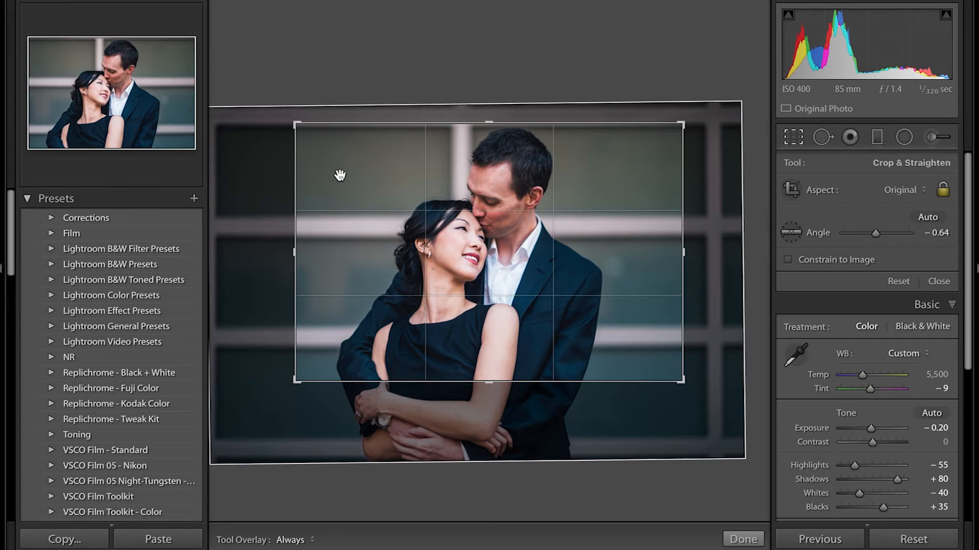
key(Return)
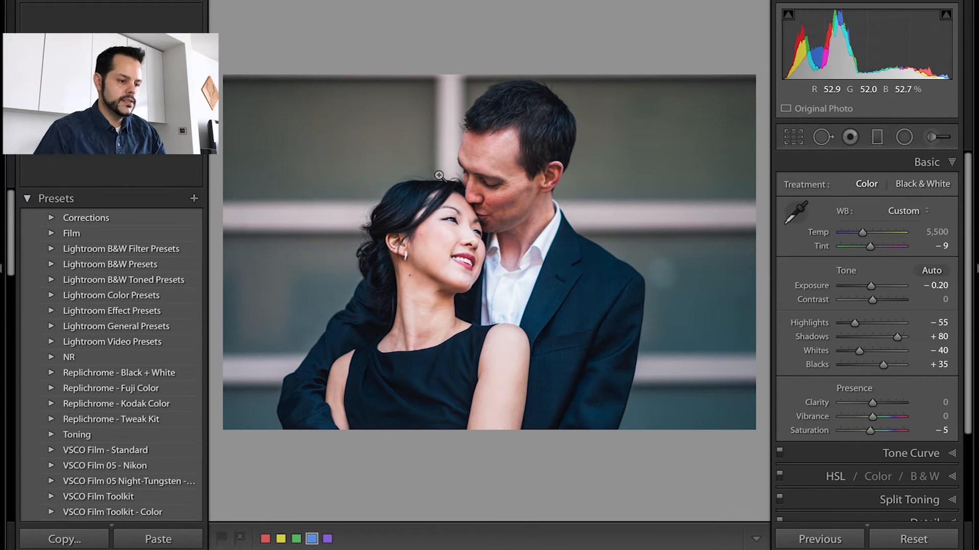
- Reset the applied crop and draw a new landscape crop frame around the couple's heads and shoulders
key(r)
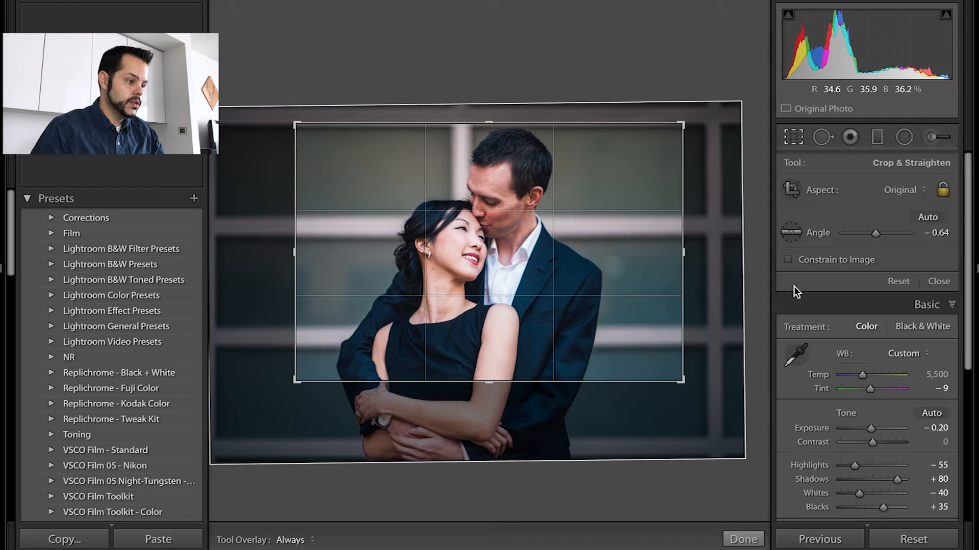
click(898, 282)
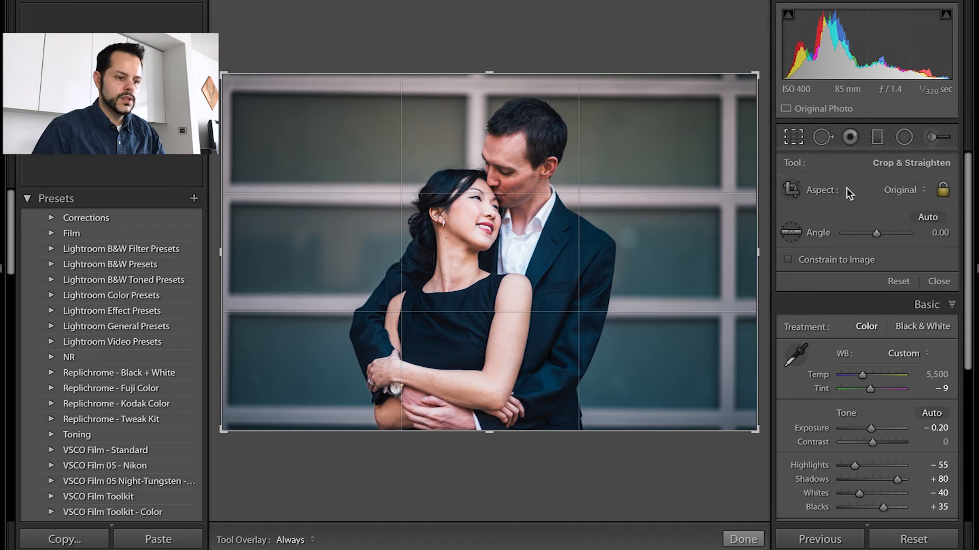
click(791, 192)
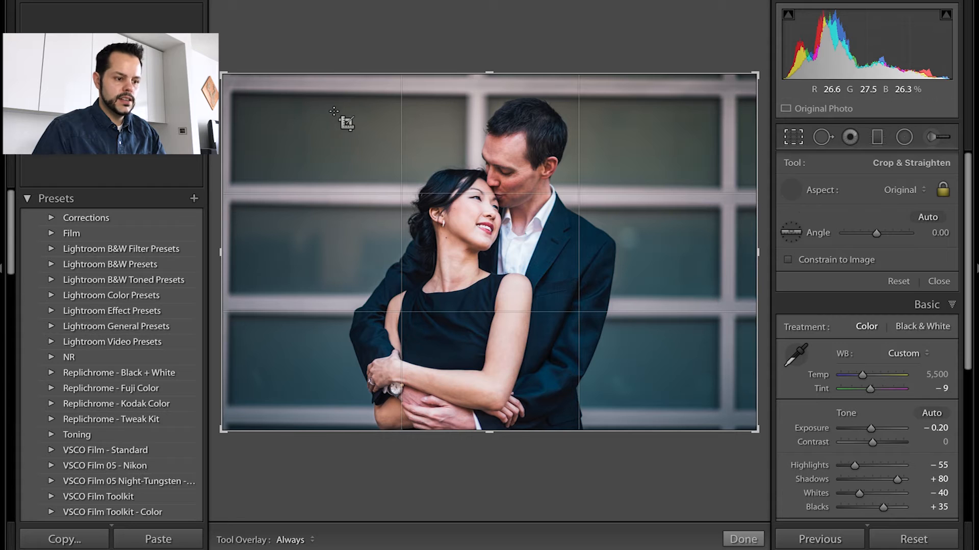
drag(330, 110, 675, 313)
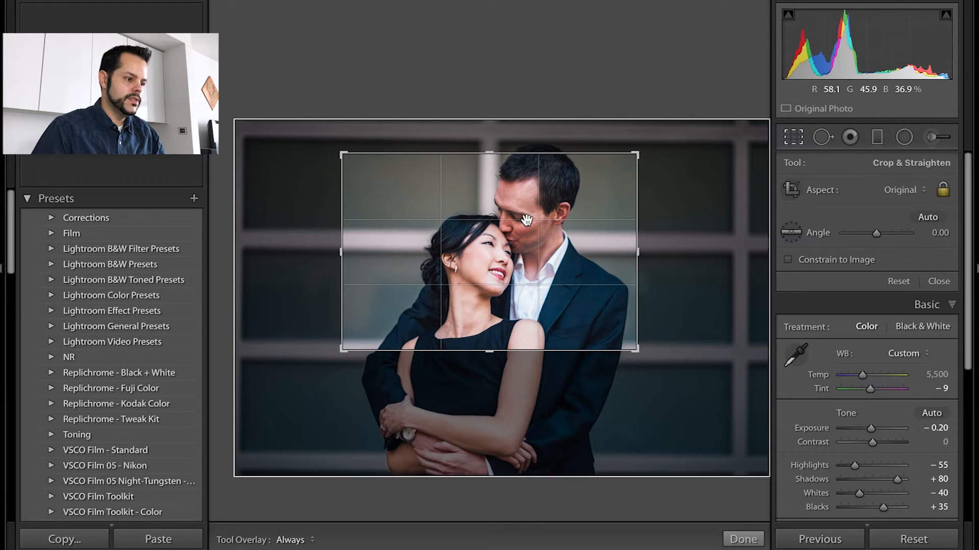
drag(530, 247, 514, 260)
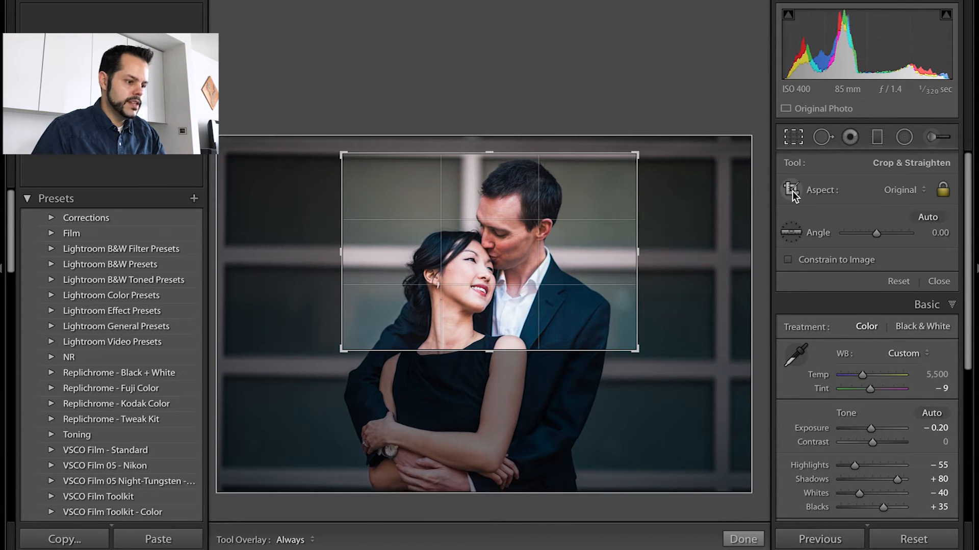
- Draw a portrait-oriented crop frame over the couple with the Crop Frame tool and reset the crop
drag(312, 169, 516, 428)
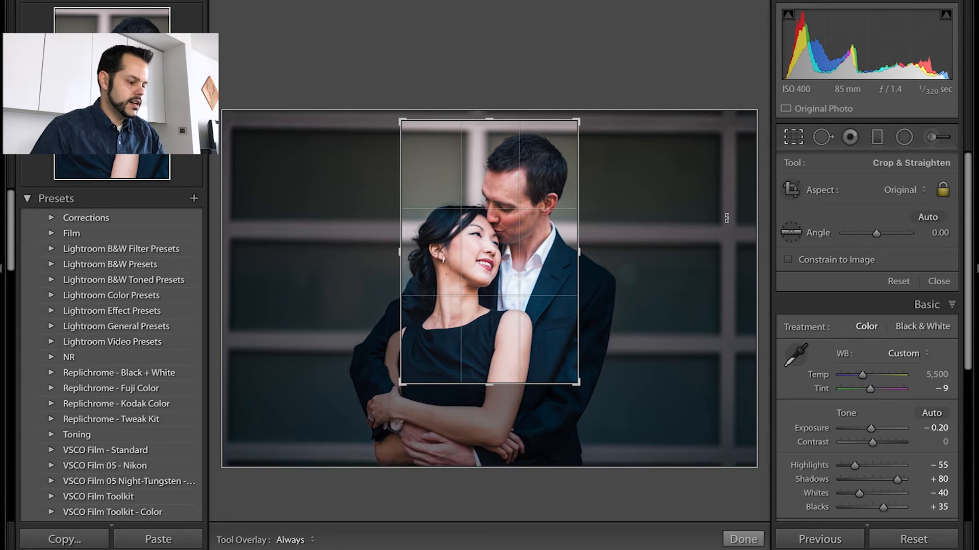
click(899, 284)
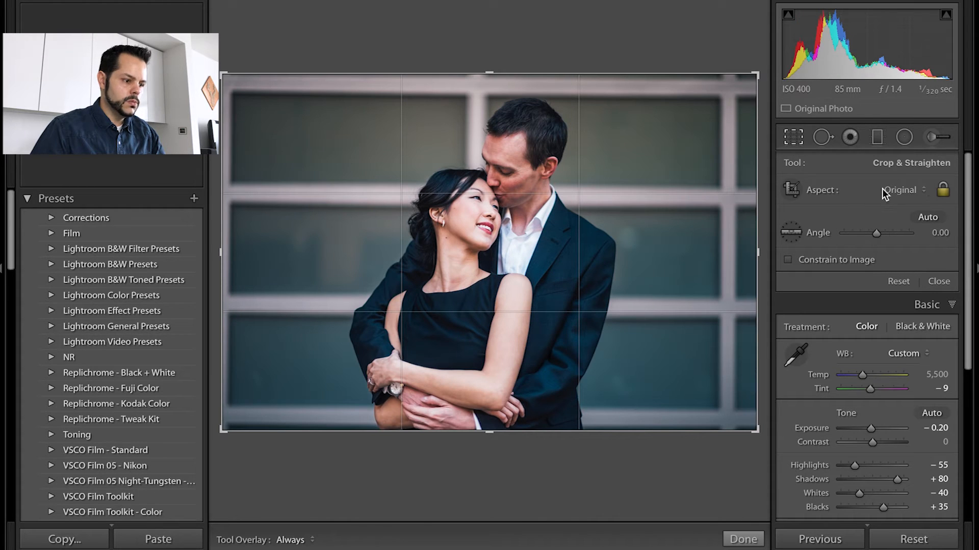
- Set the crop aspect to 1 x 1 and shift the photo slightly sideways within the square frame
click(916, 194)
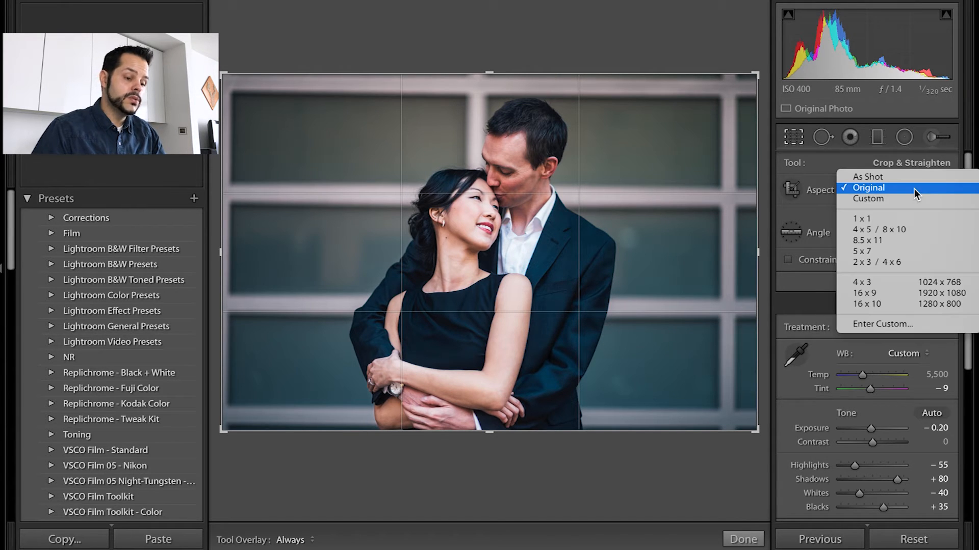
click(863, 219)
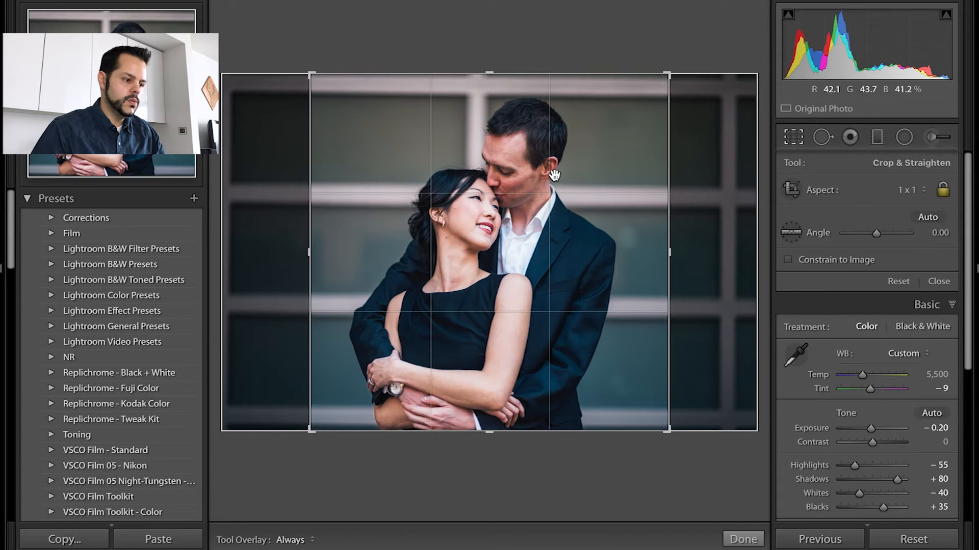
drag(311, 75, 271, 59)
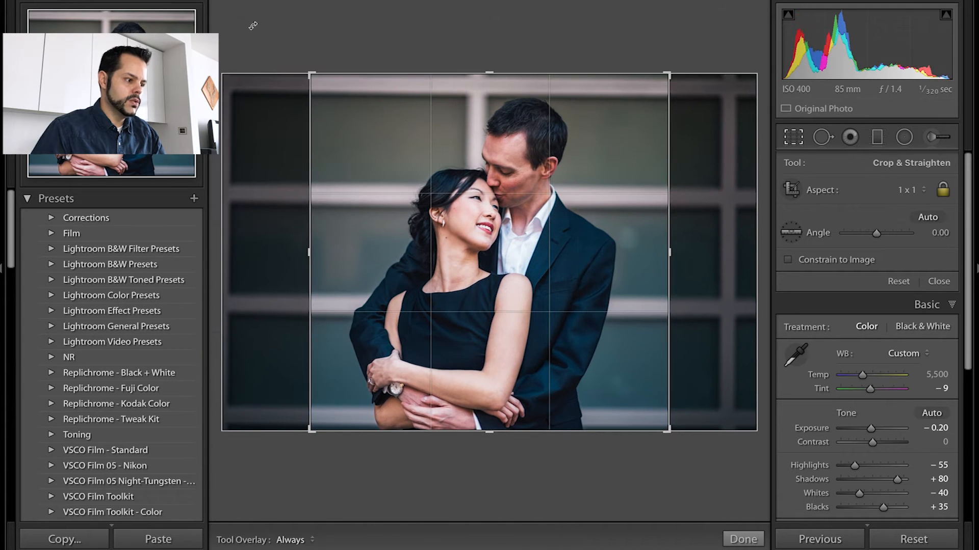
drag(442, 196, 446, 197)
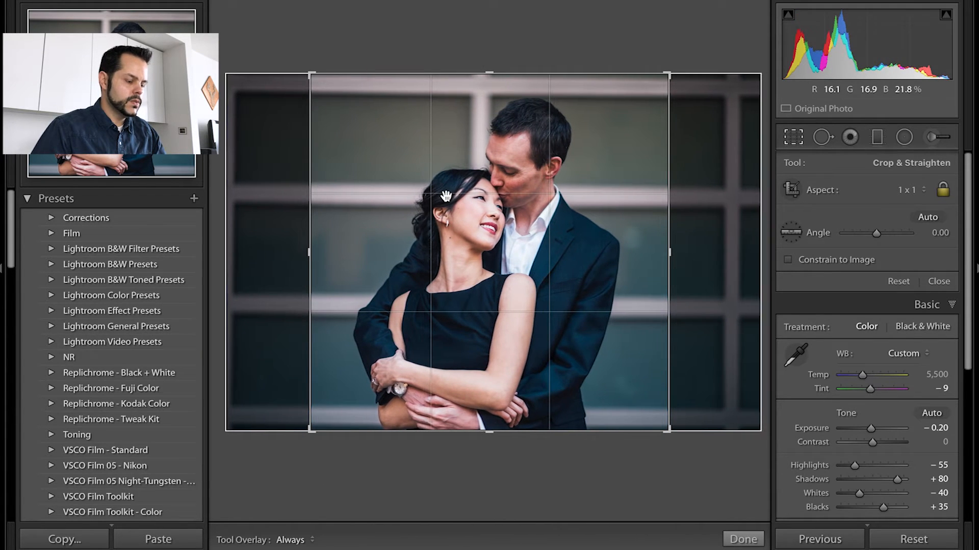
- Set the crop aspect to 4 x 5 / 8 x 10, enlarge the frame to the photo's full height and recentre the couple
click(907, 189)
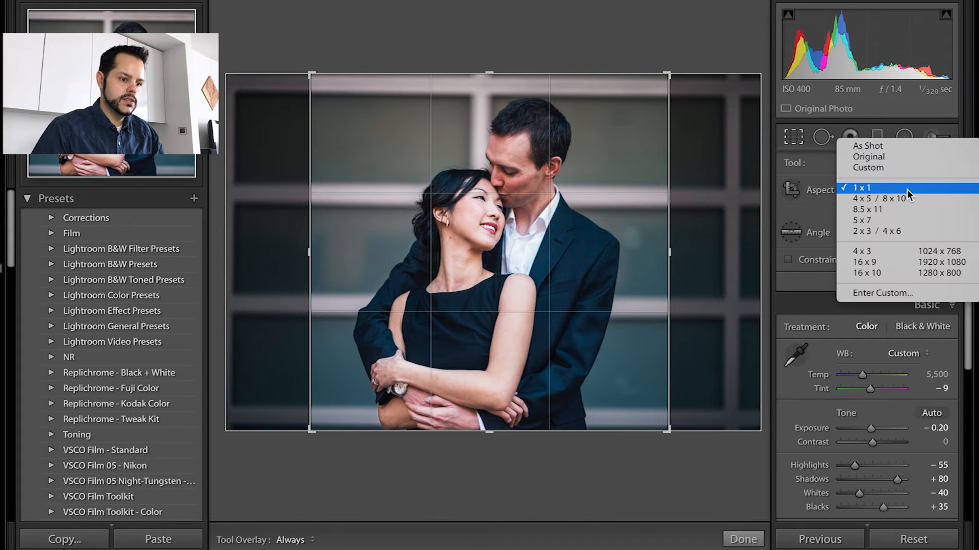
click(887, 198)
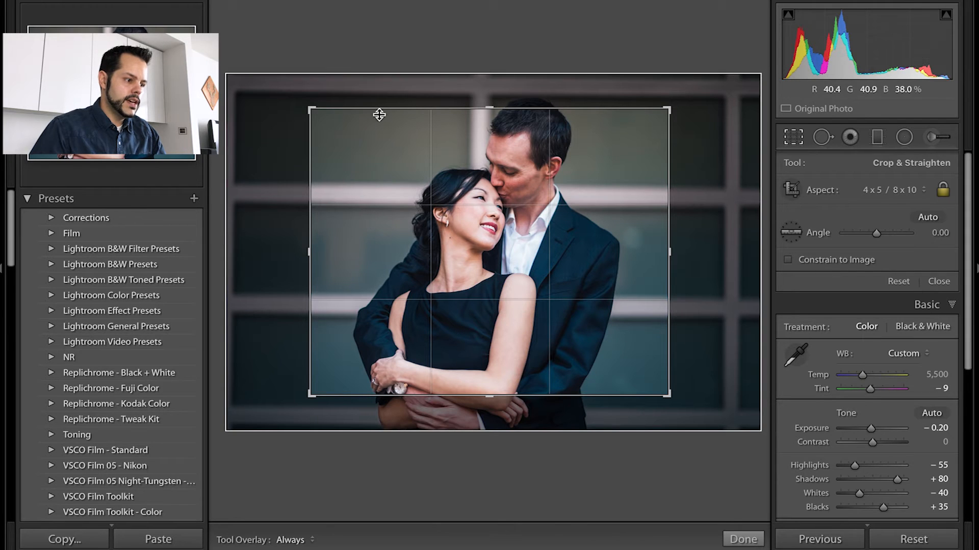
drag(311, 108, 270, 78)
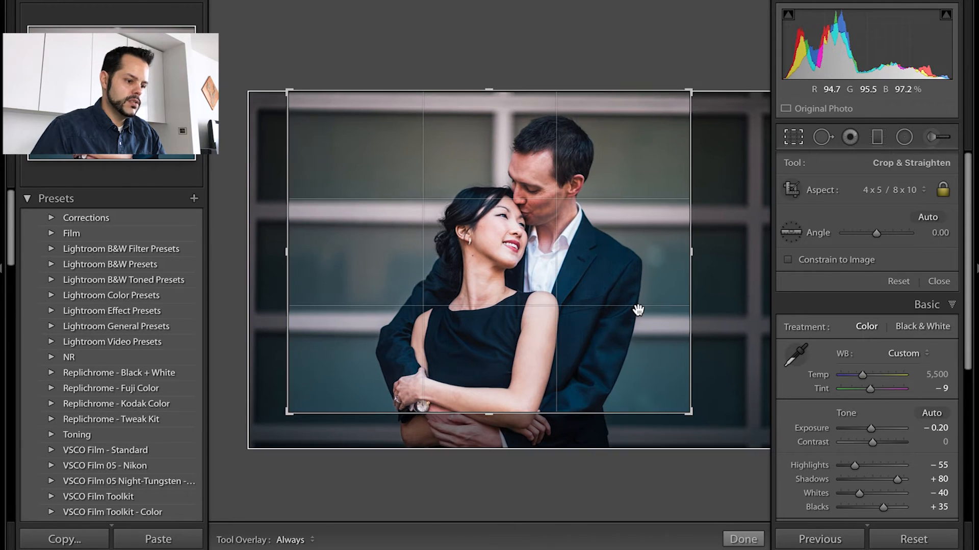
drag(692, 409, 729, 441)
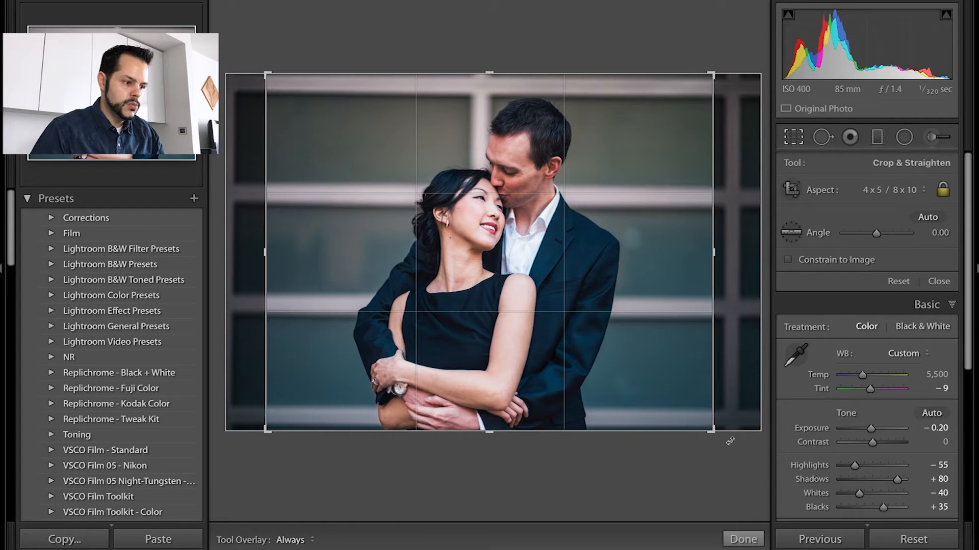
drag(554, 278, 568, 280)
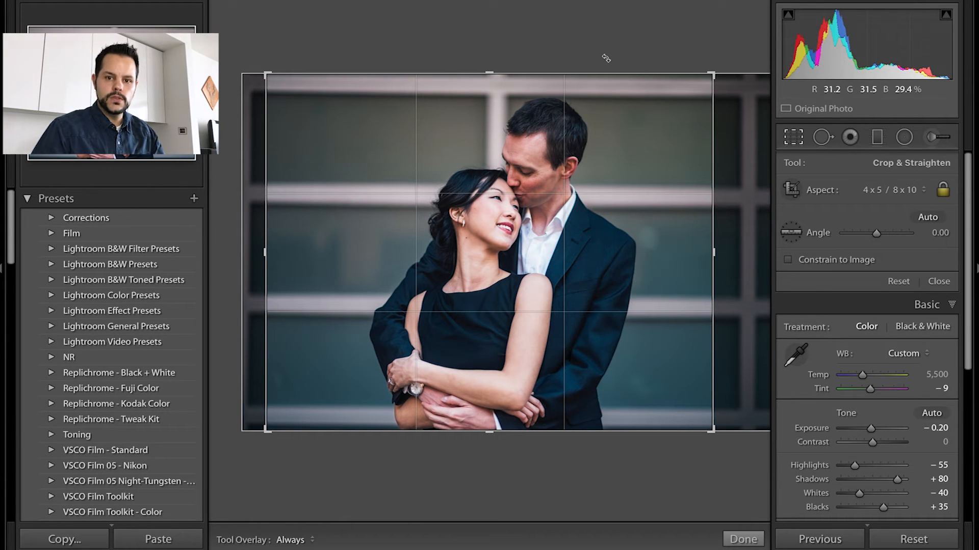
- Set the crop aspect to As Shot, unlock the ratio and reshape the frame into a wide strip across the photo's lower part
click(912, 190)
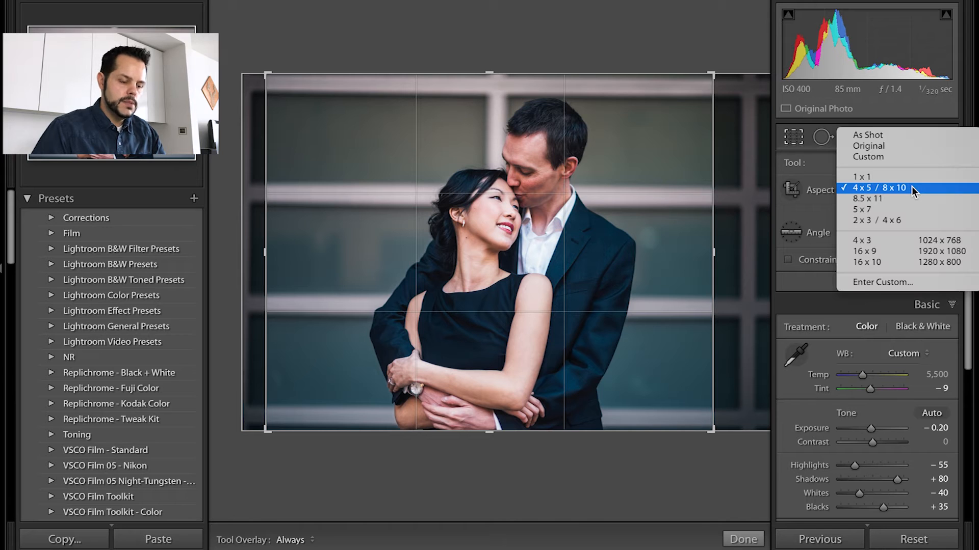
click(877, 139)
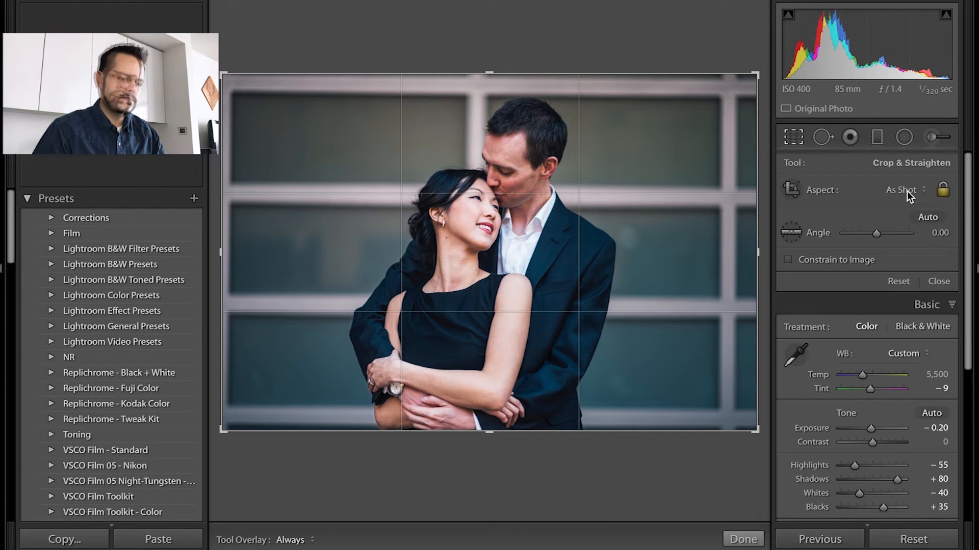
click(943, 191)
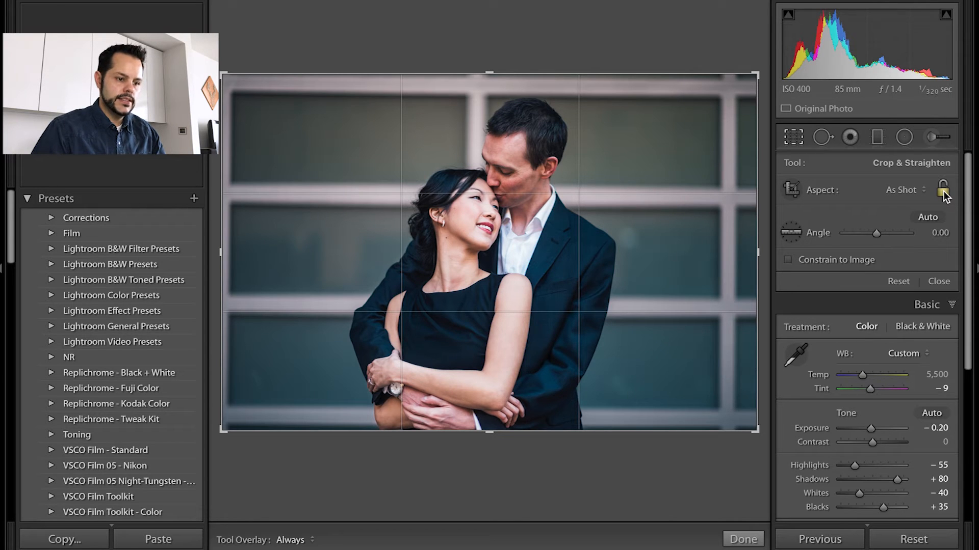
drag(223, 73, 291, 190)
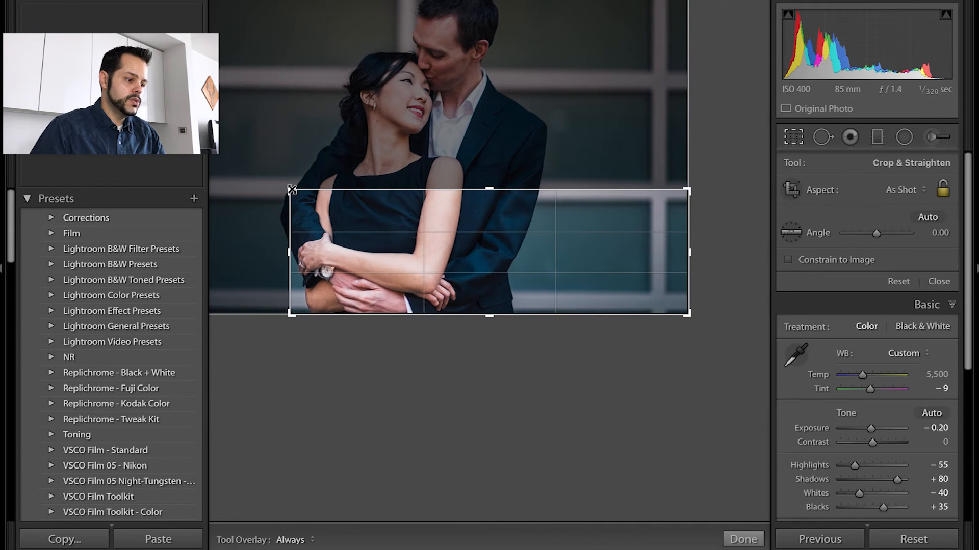
- Lock the crop ratio again and restore the full-photo crop with the Original aspect
click(943, 190)
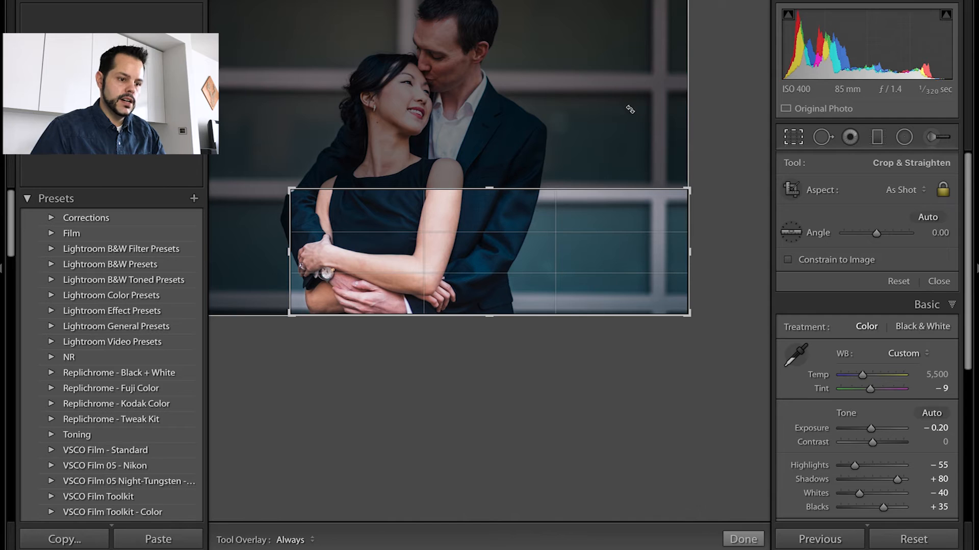
click(907, 193)
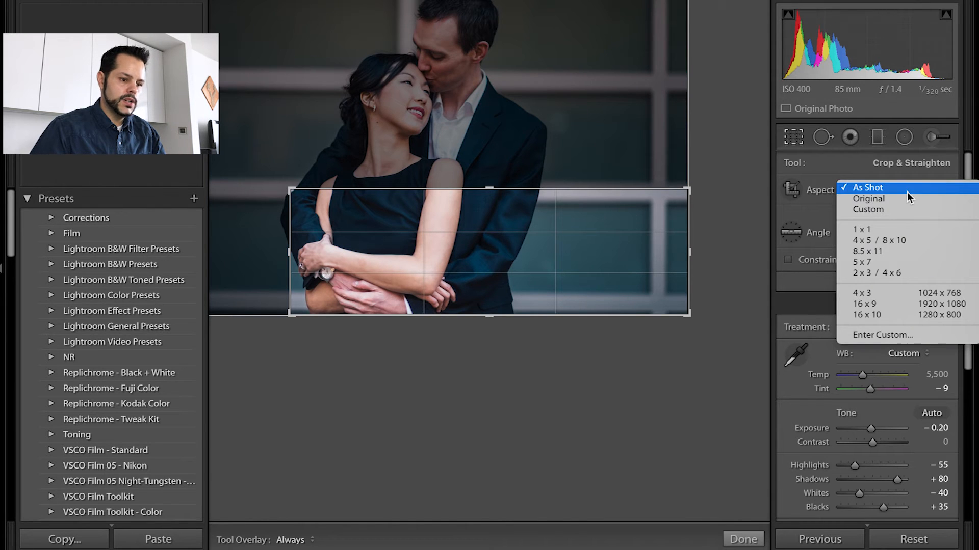
click(876, 201)
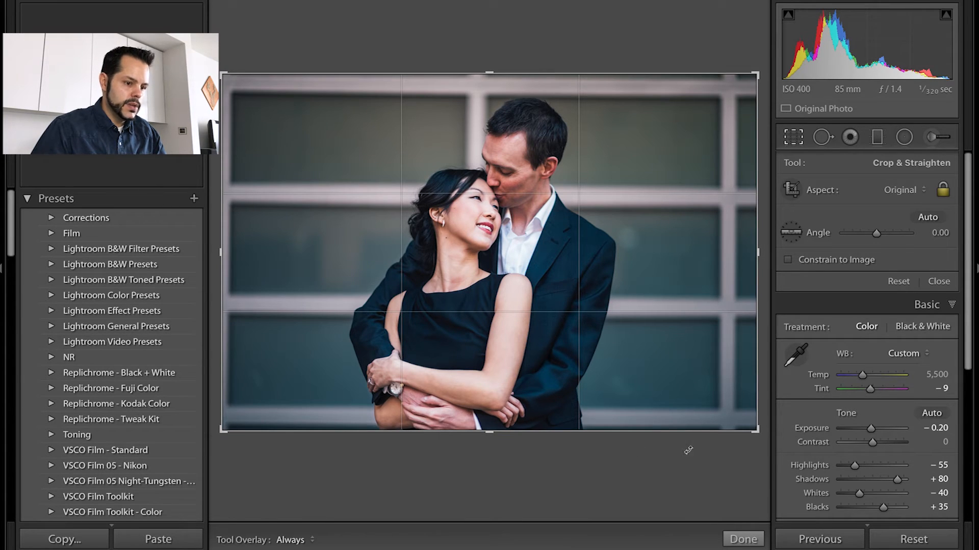
- Straighten the photo with the Auto angle option and tighten the crop slightly inside the photo's edges
click(928, 219)
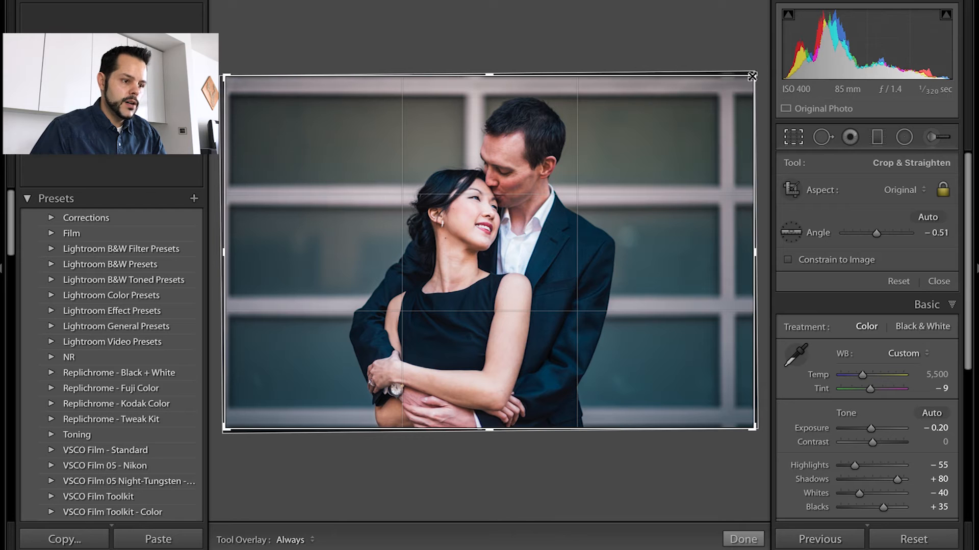
drag(752, 76, 748, 80)
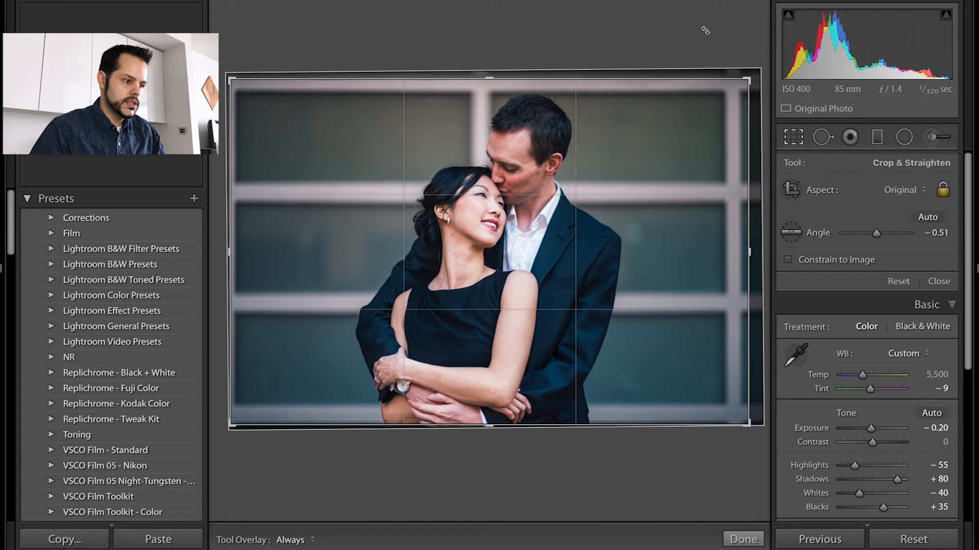
- Rotate the portrait freehand around its crop frame to an angle of about -5.09 and apply the crop
drag(705, 31, 704, 29)
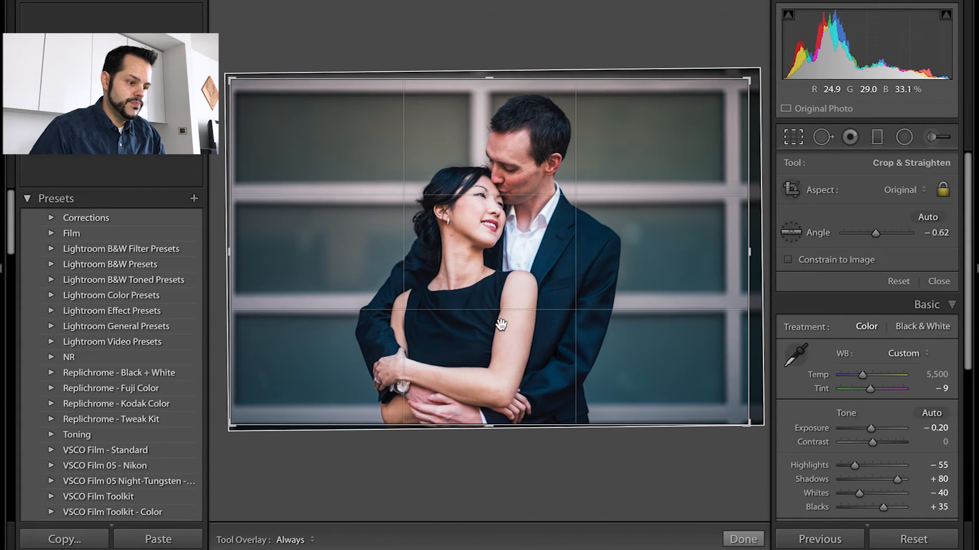
drag(639, 40, 639, 43)
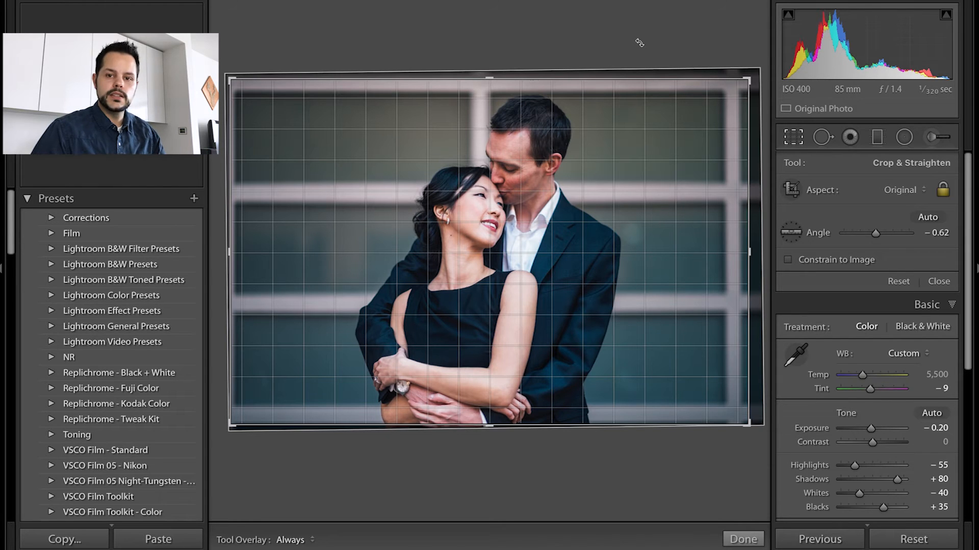
drag(639, 42, 639, 43)
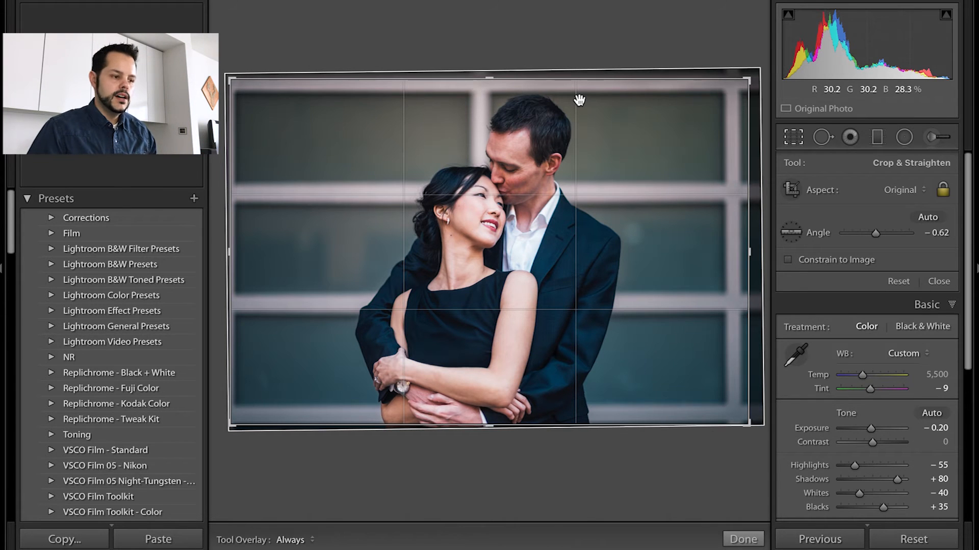
drag(702, 32, 686, 18)
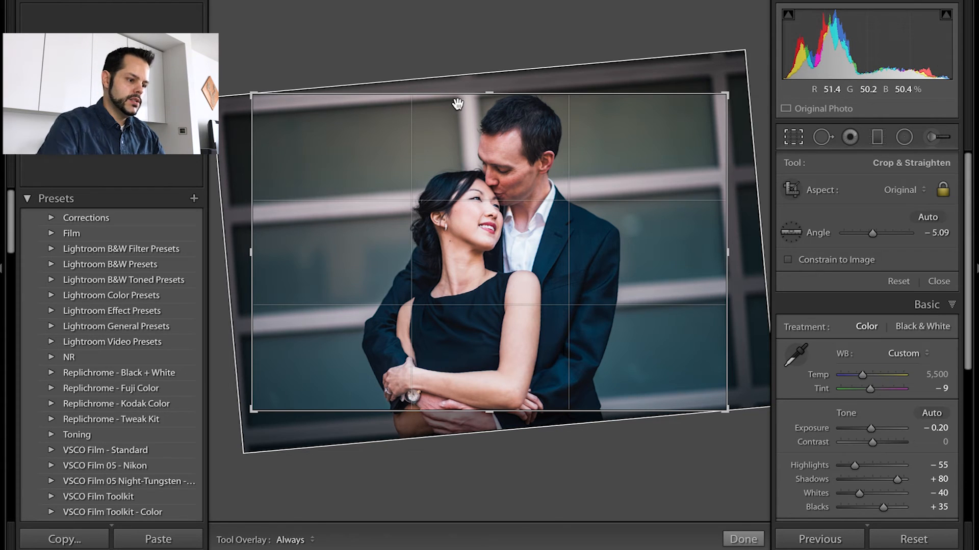
key(Return)
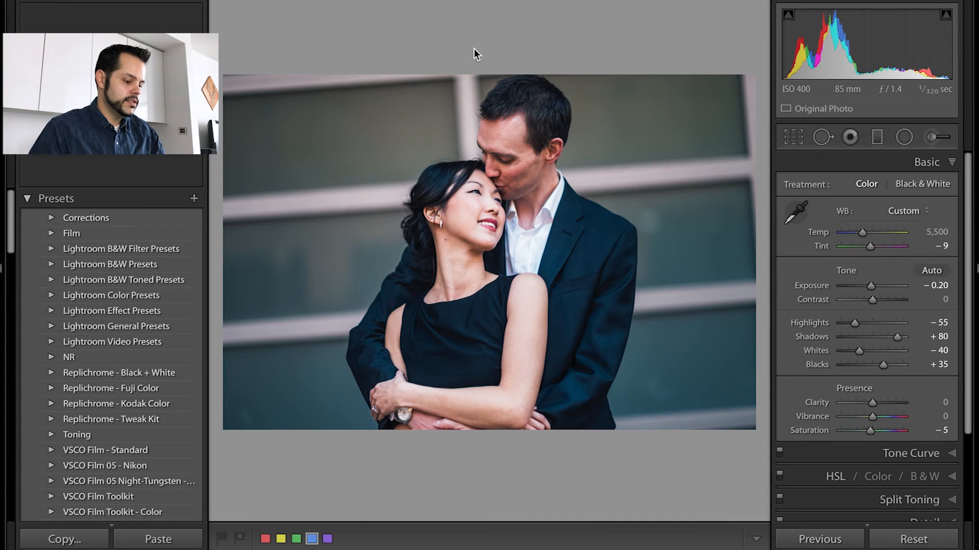
- Straighten the portrait with the Auto angle option, enlarge the crop frame, recompose the couple inside it and apply the crop
key(r)
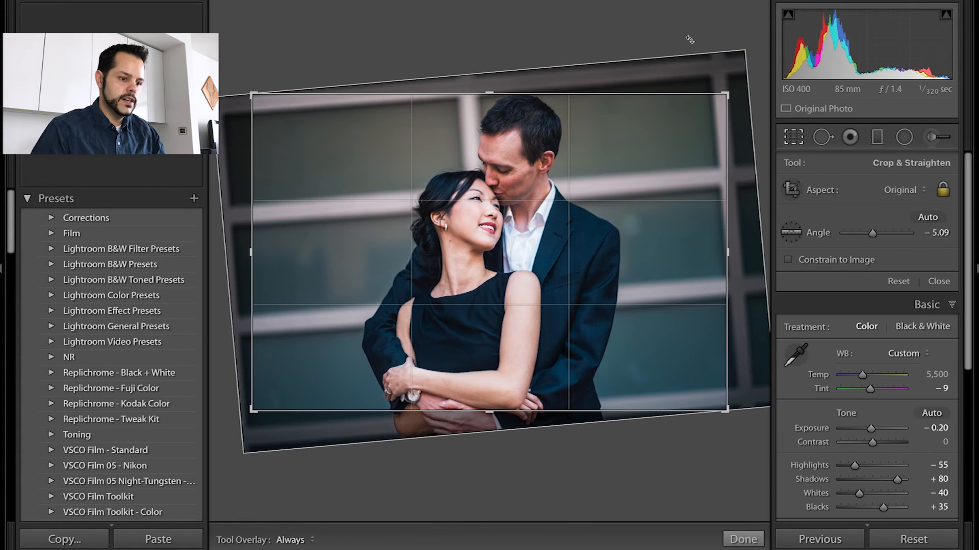
click(934, 216)
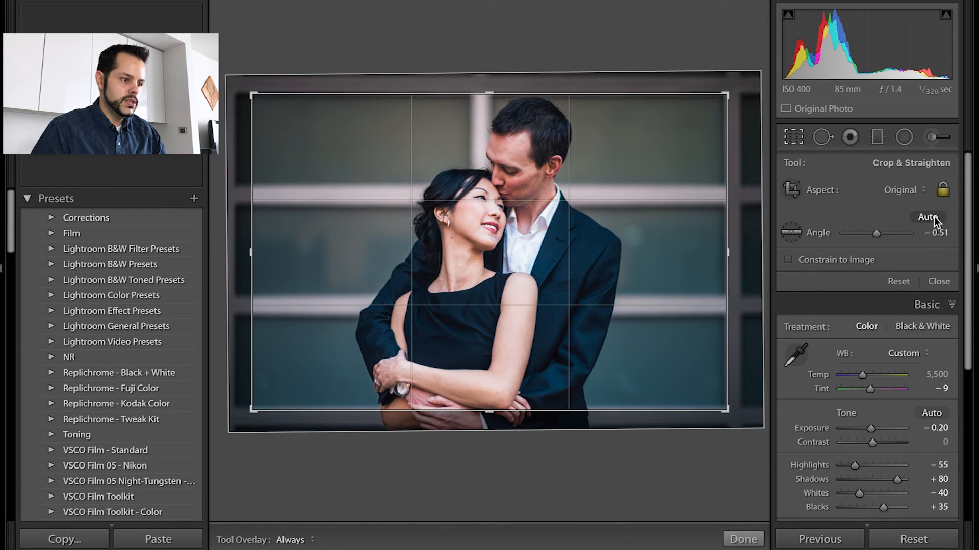
drag(725, 96, 748, 78)
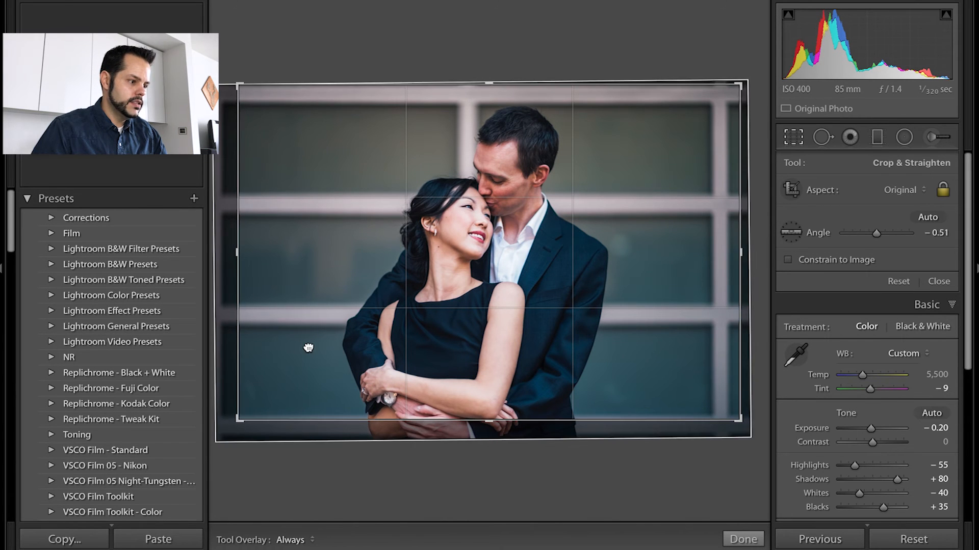
drag(308, 348, 307, 341)
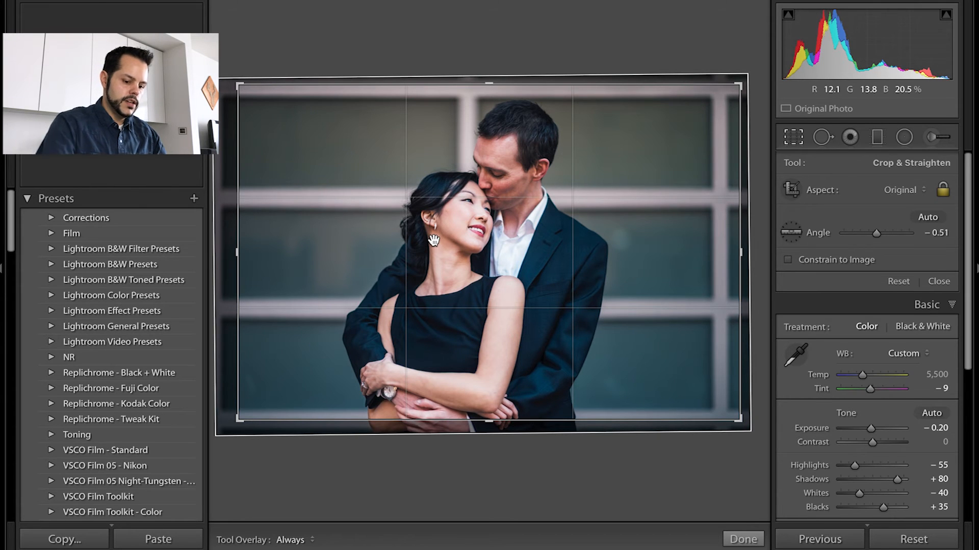
key(Return)
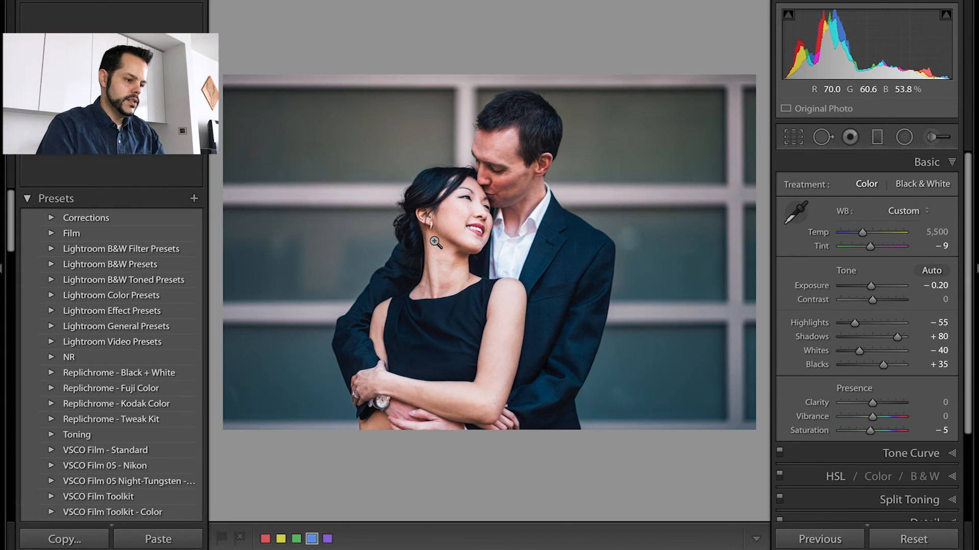
- Switch to the coastline photo and straighten it in the crop tool with the Auto angle option
key(Right)
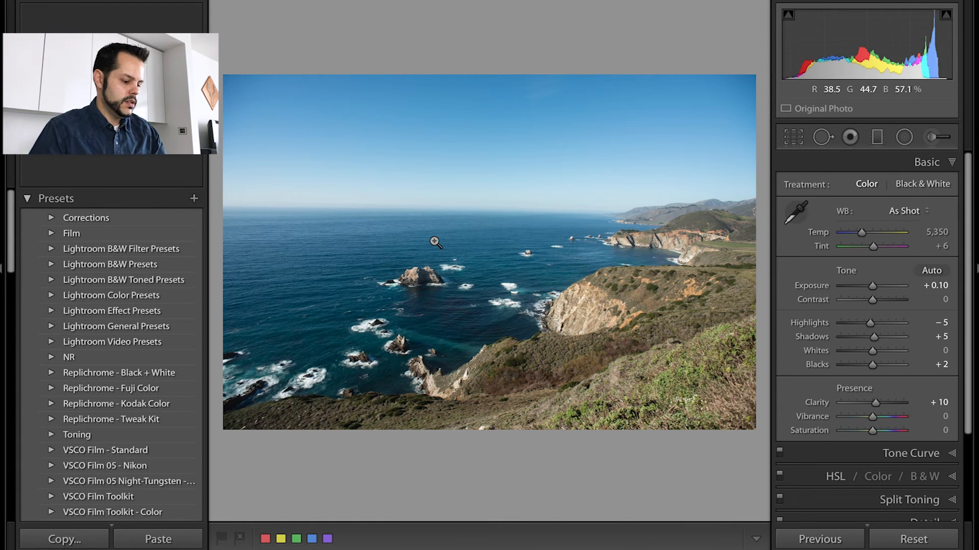
key(r)
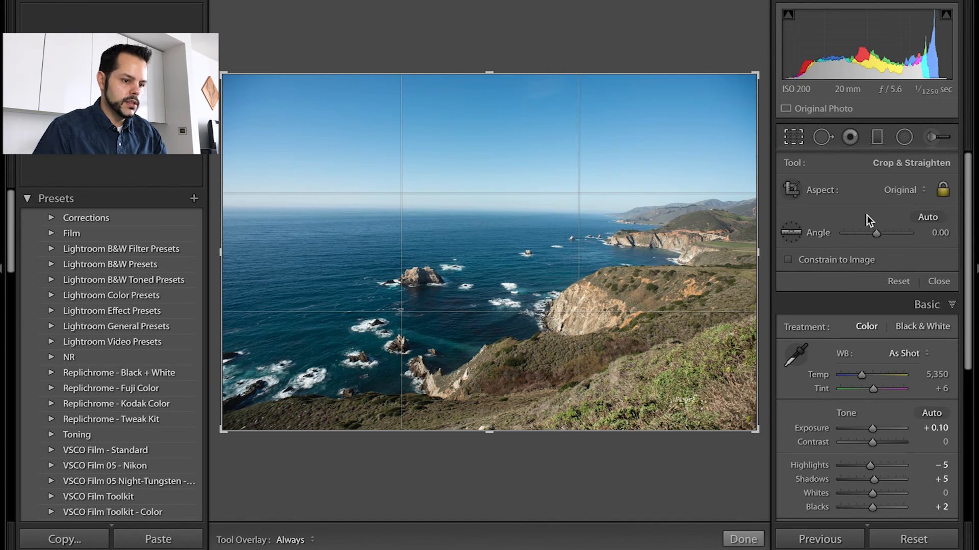
click(927, 217)
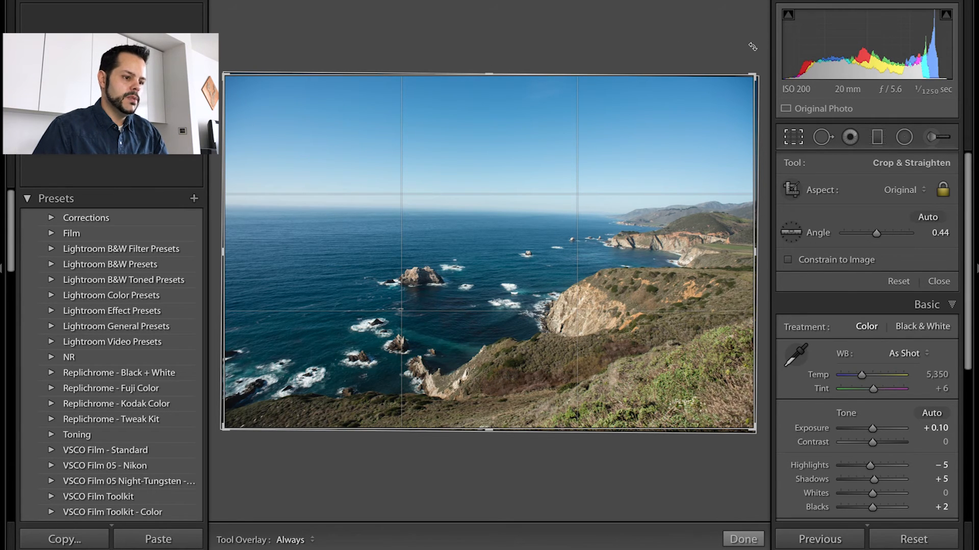
- Rotate the coastline photo freehand to an angle of about -0.97, hiding the side panels for a larger view and restoring them
drag(743, 41, 744, 39)
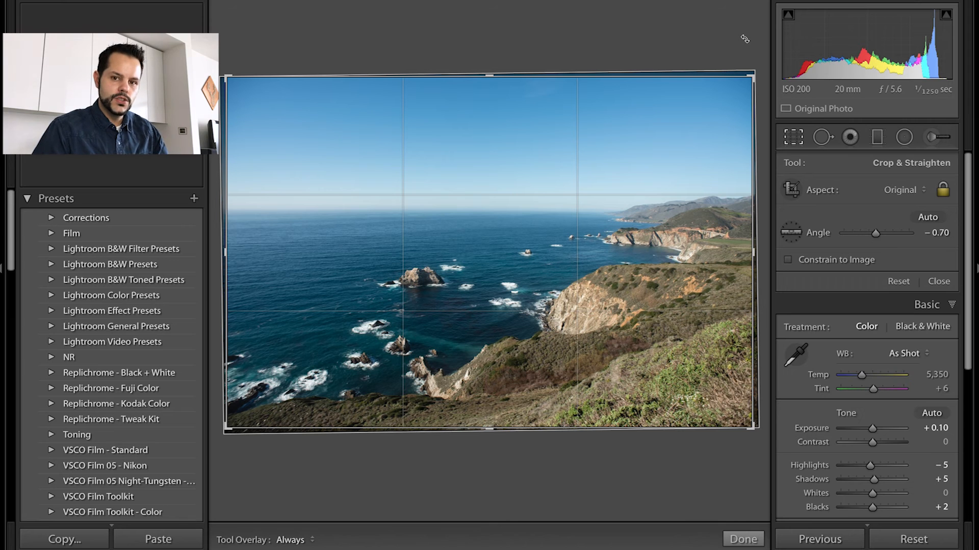
key(Tab)
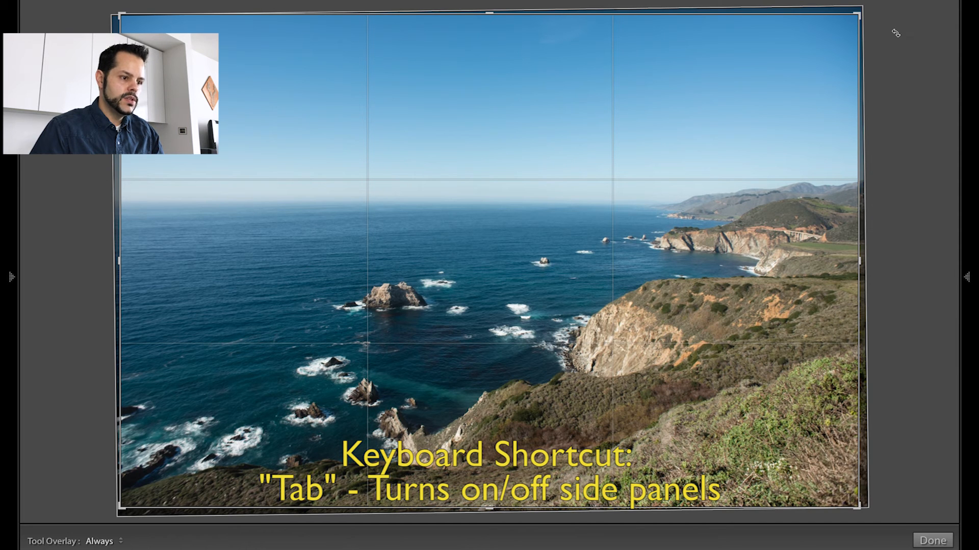
drag(883, 22, 879, 20)
key(Tab)
drag(743, 58, 743, 59)
key(Tab)
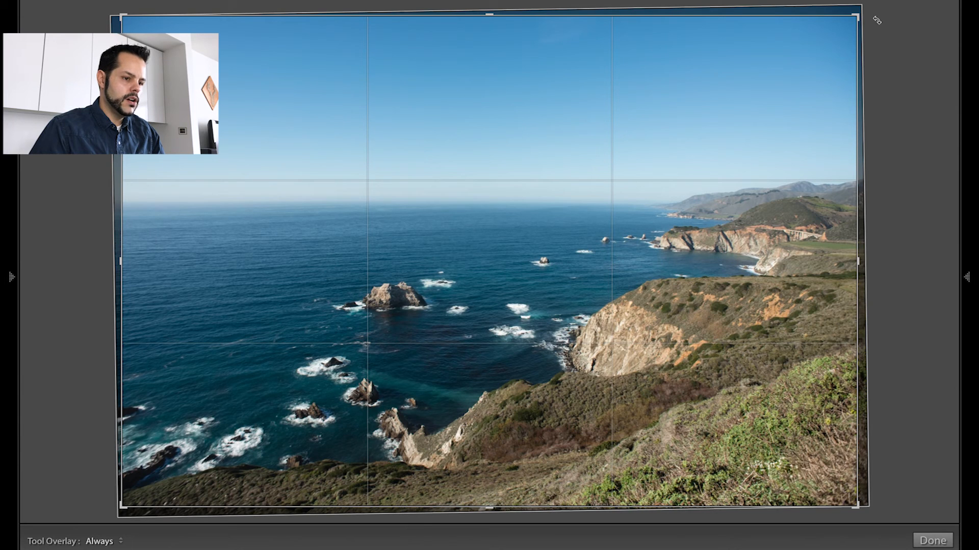
drag(875, 16, 872, 16)
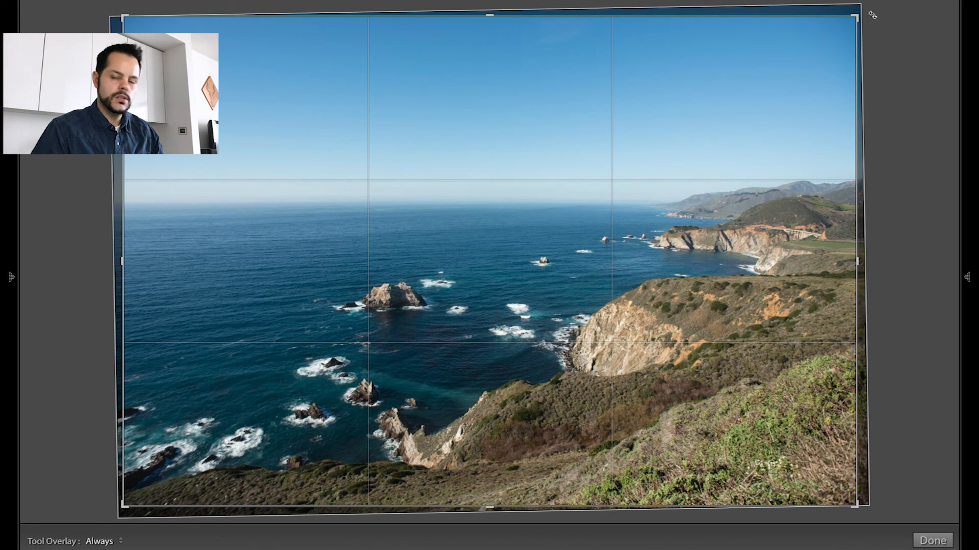
key(Tab)
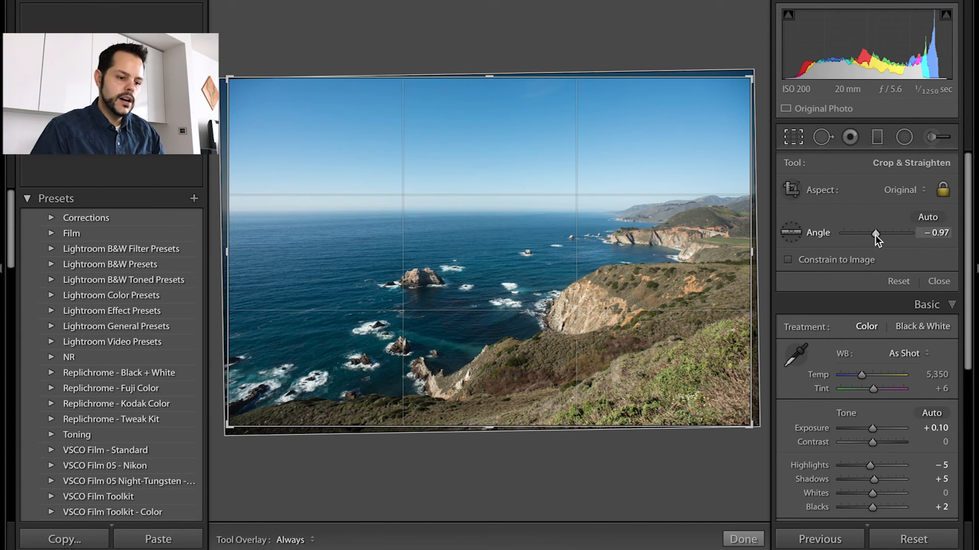
- Adjust the coastline photo's rotation with the Angle slider and freehand to about 0.30, leaving a slightly tighter crop frame
drag(876, 238, 875, 236)
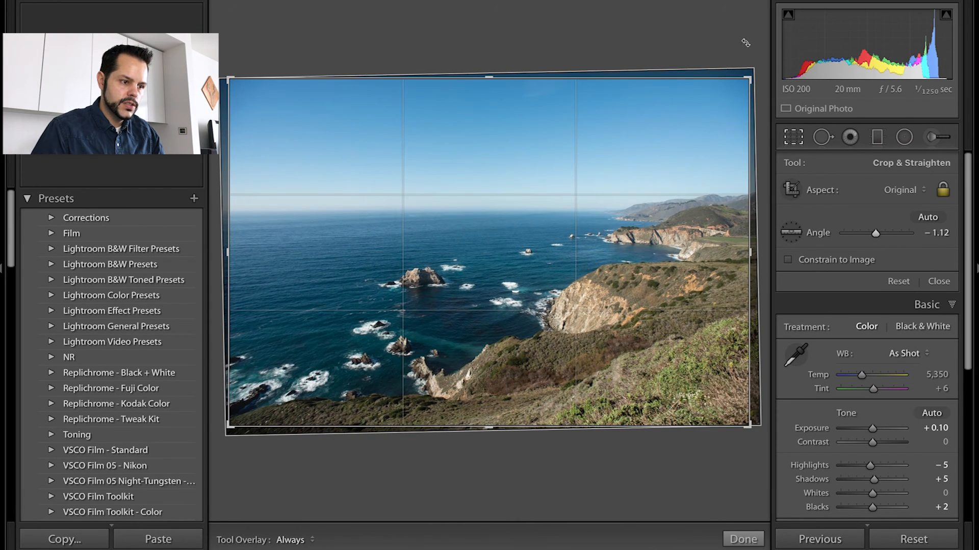
drag(744, 37, 748, 38)
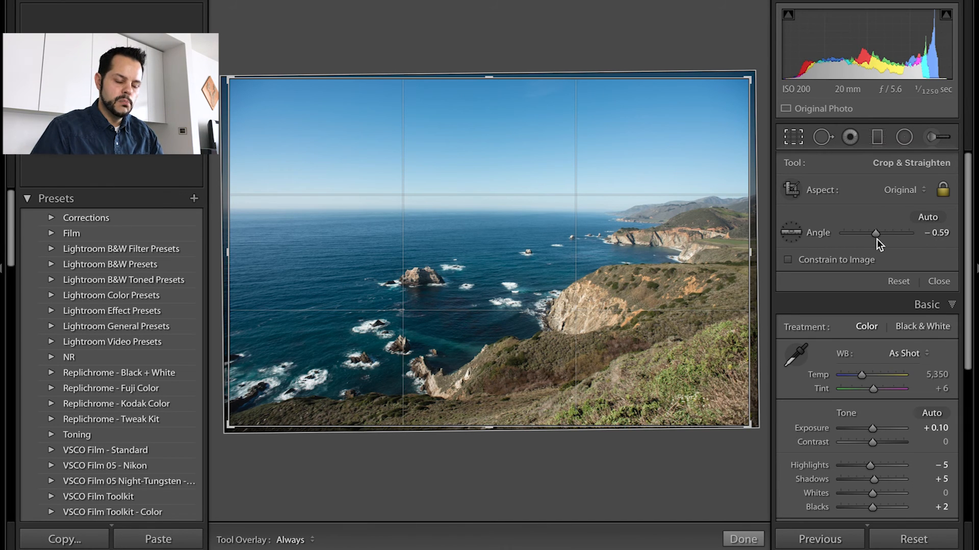
drag(876, 235, 879, 234)
mouse_move(746, 64)
mouse_down()
mouse_move(733, 46)
mouse_move(742, 53)
mouse_up()
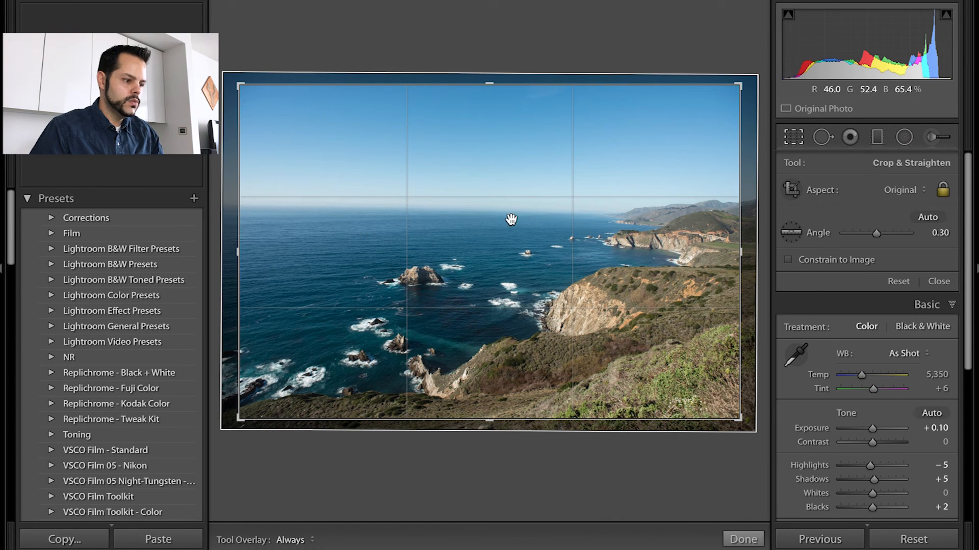
- Level the coastline photo with the Straighten tool by tracing along the sea horizon twice, bringing the angle to about -1.14
click(791, 233)
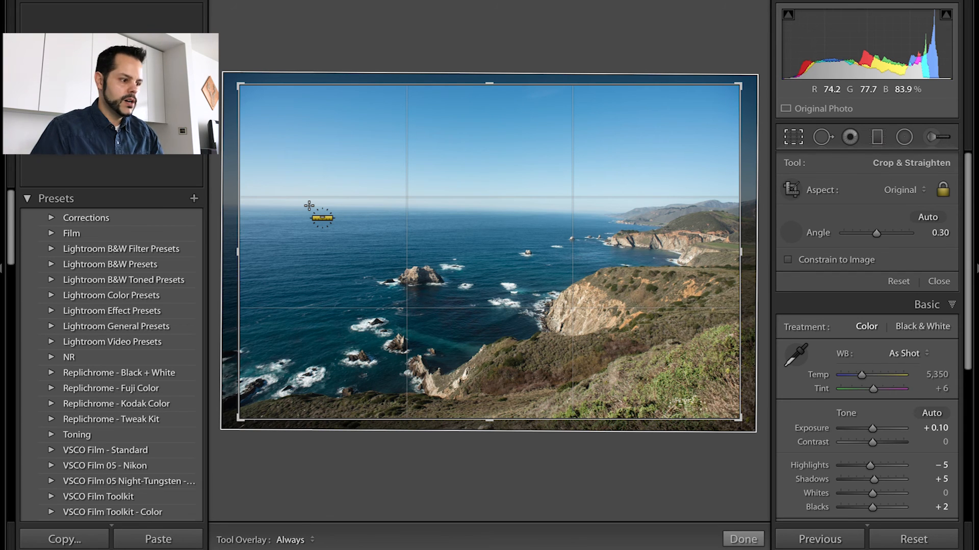
drag(309, 206, 474, 210)
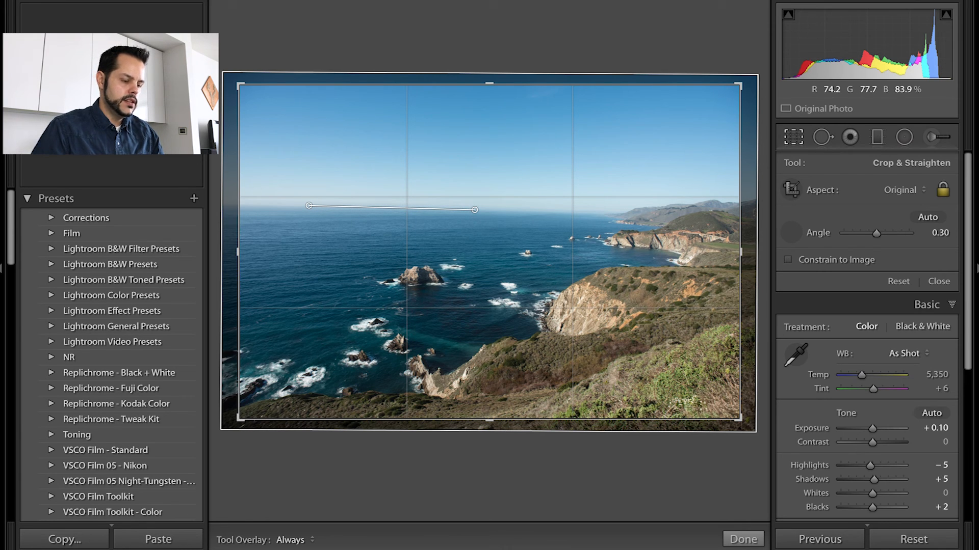
drag(474, 209, 518, 209)
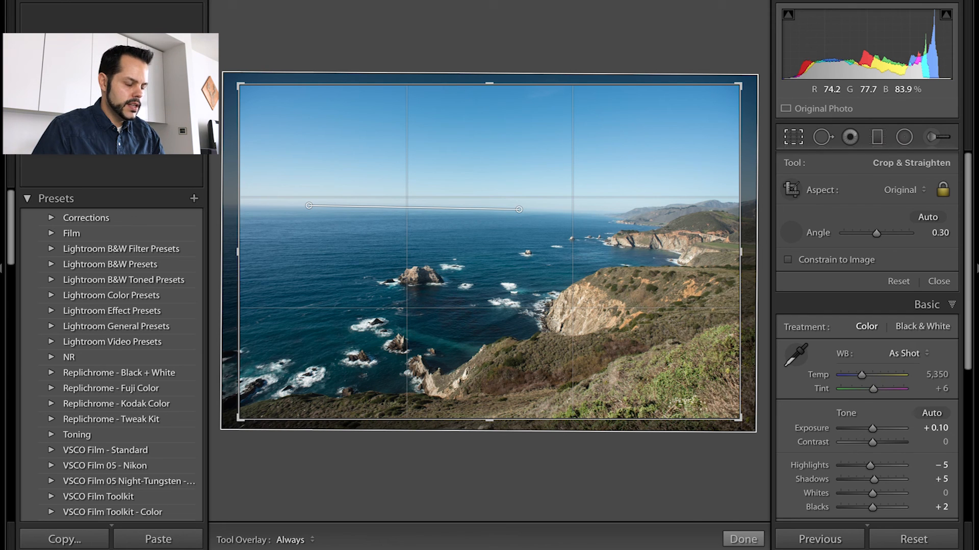
drag(518, 209, 518, 210)
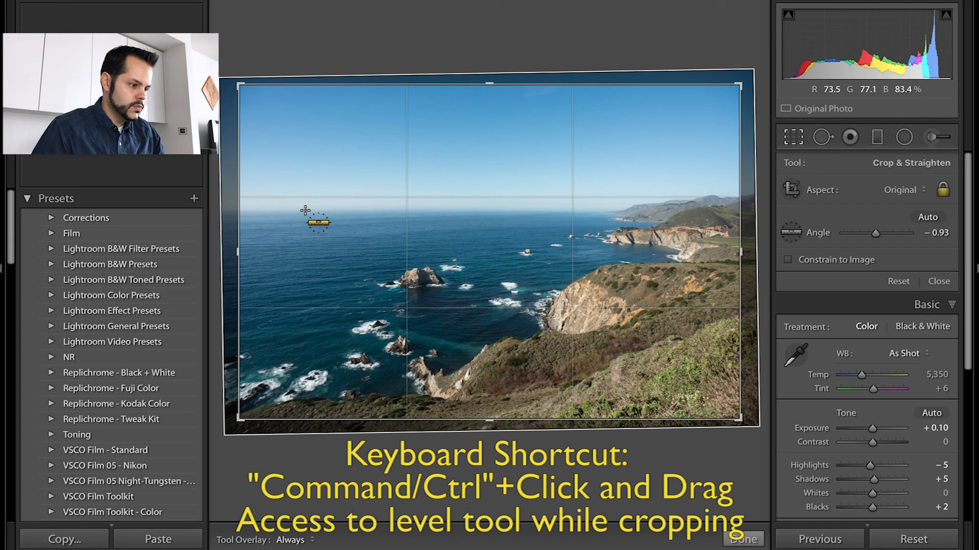
drag(305, 210, 554, 212)
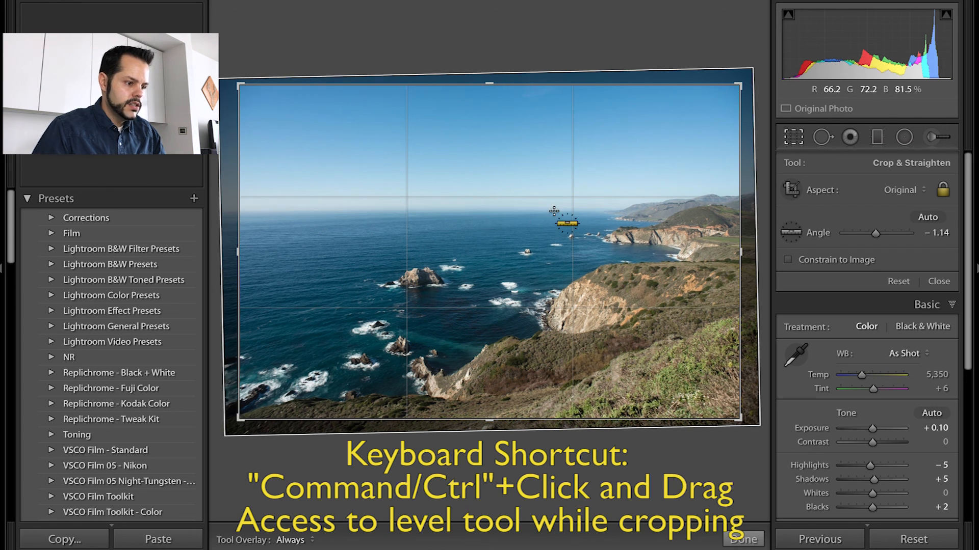